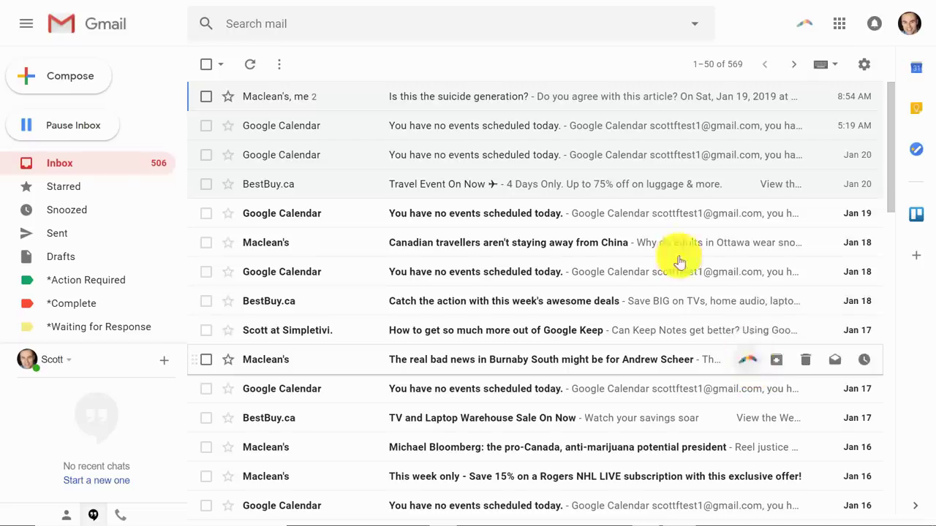
Step: Scroll through the inbox and open the BestBuy.ca 'Travel Event On Now' email
{"action": "scroll", "coordinate": [620, 192], "scroll_direction": "down", "scroll_amount": 12}
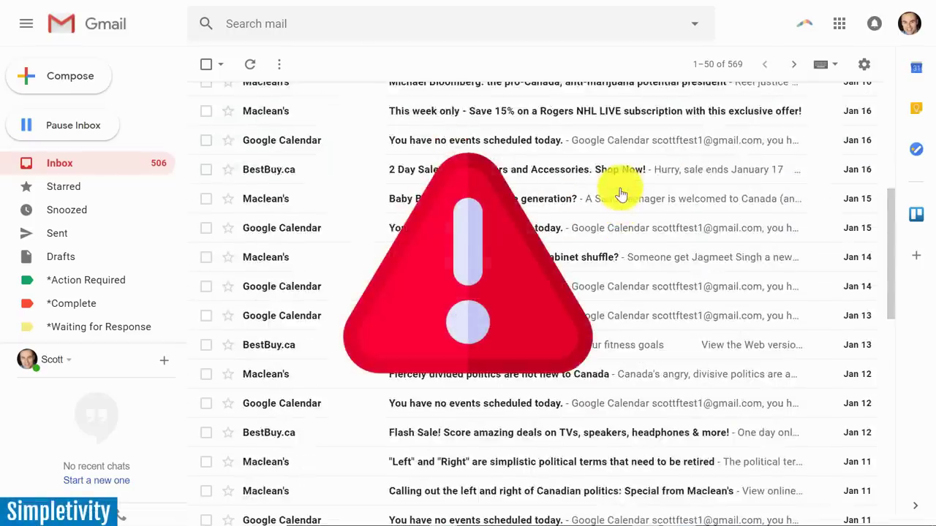
{"action": "scroll", "coordinate": [620, 192], "scroll_direction": "down", "scroll_amount": 4}
{"action": "scroll", "coordinate": [620, 192], "scroll_direction": "up", "scroll_amount": 15}
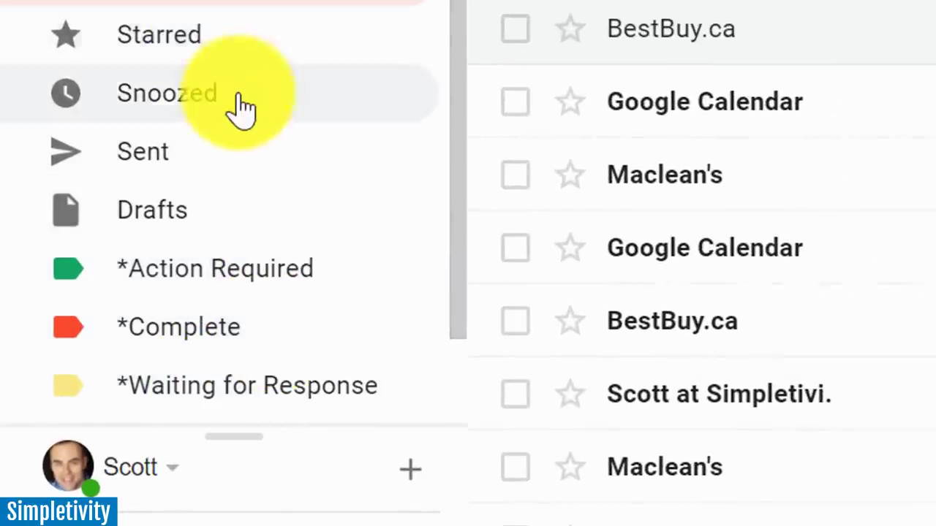
{"action": "scroll", "coordinate": [238, 117], "scroll_direction": "down", "scroll_amount": 2}
{"action": "scroll", "coordinate": [277, 91], "scroll_direction": "up", "scroll_amount": 2}
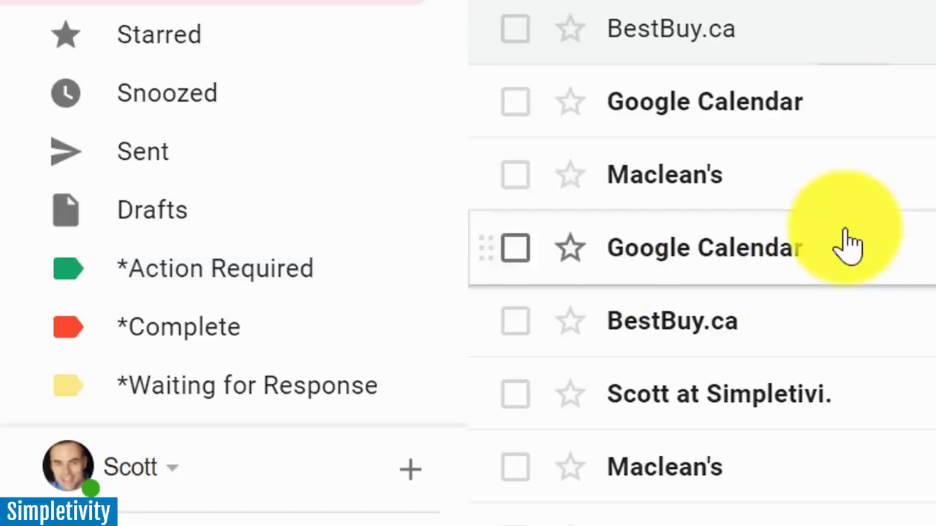
{"action": "scroll", "coordinate": [524, 248], "scroll_direction": "down", "scroll_amount": 5}
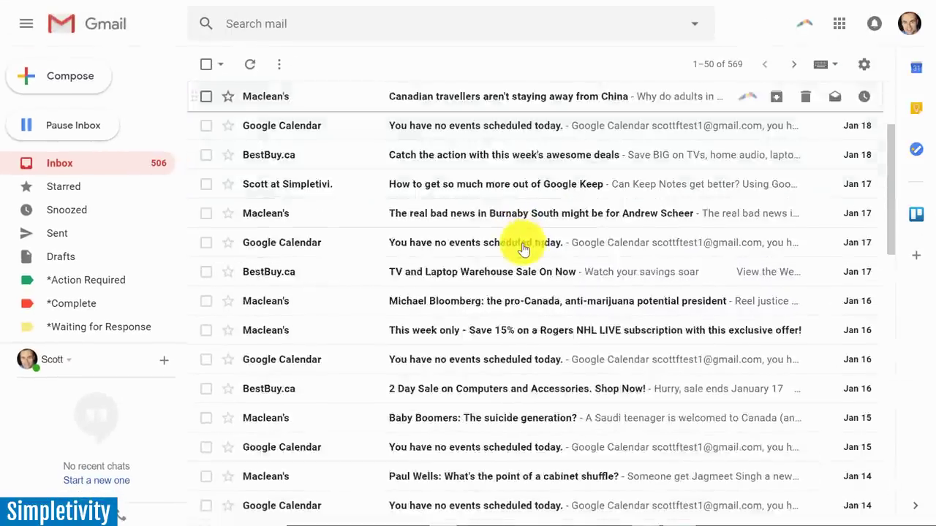
{"action": "scroll", "coordinate": [524, 249], "scroll_direction": "down", "scroll_amount": 12}
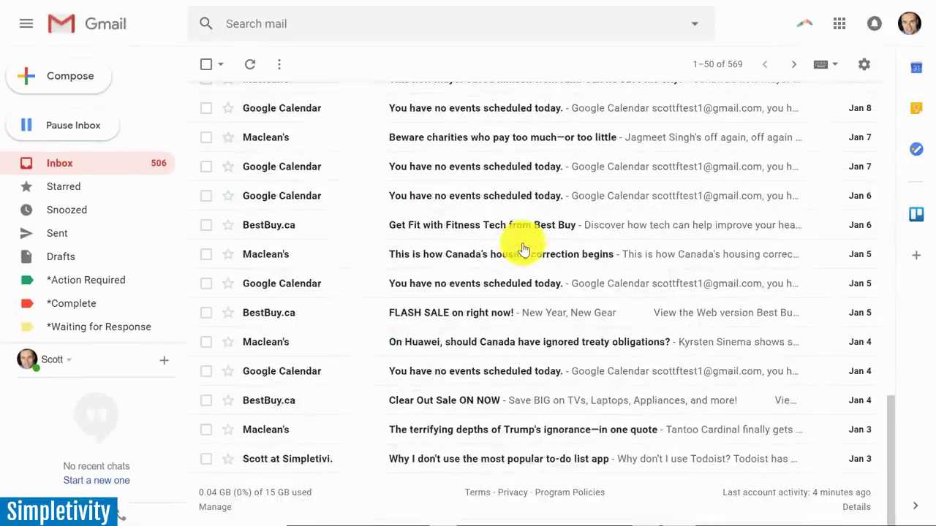
{"action": "scroll", "coordinate": [524, 249], "scroll_direction": "up", "scroll_amount": 11}
{"action": "scroll", "coordinate": [524, 248], "scroll_direction": "up", "scroll_amount": 8}
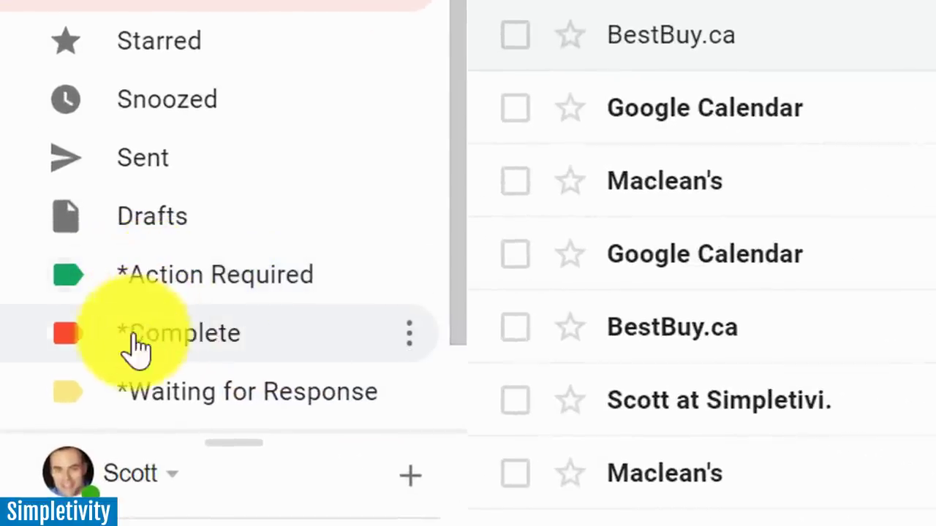
{"action": "scroll", "coordinate": [190, 387], "scroll_direction": "down", "scroll_amount": 2}
{"action": "scroll", "coordinate": [241, 347], "scroll_direction": "up", "scroll_amount": 2}
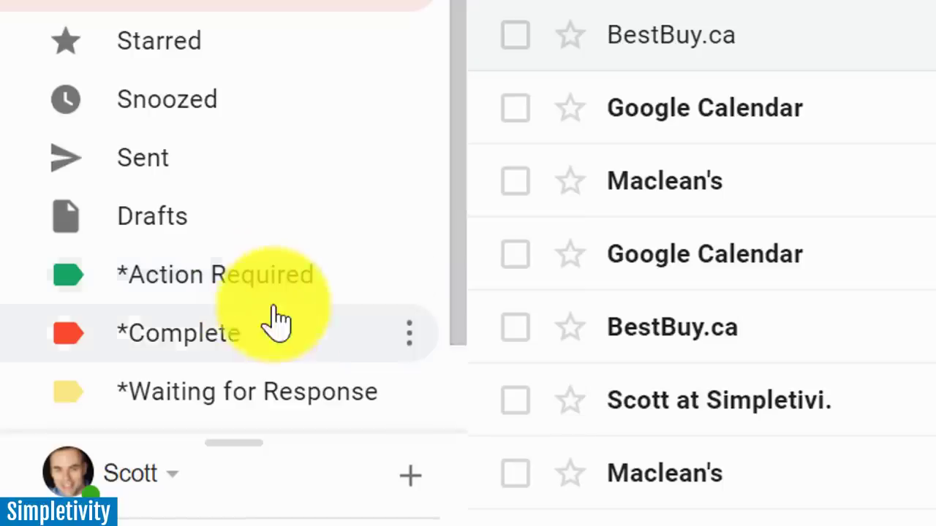
{"action": "scroll", "coordinate": [274, 311], "scroll_direction": "down", "scroll_amount": 2}
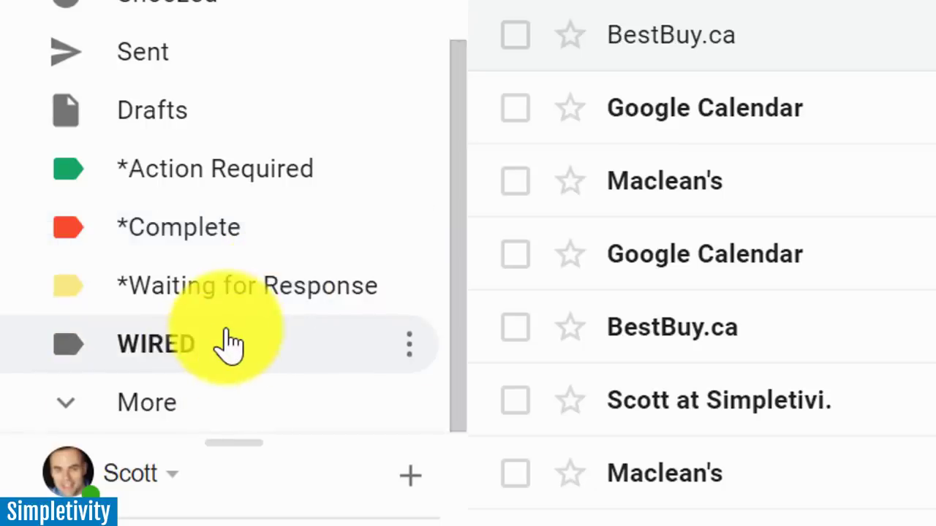
{"action": "scroll", "coordinate": [227, 344], "scroll_direction": "up", "scroll_amount": 2}
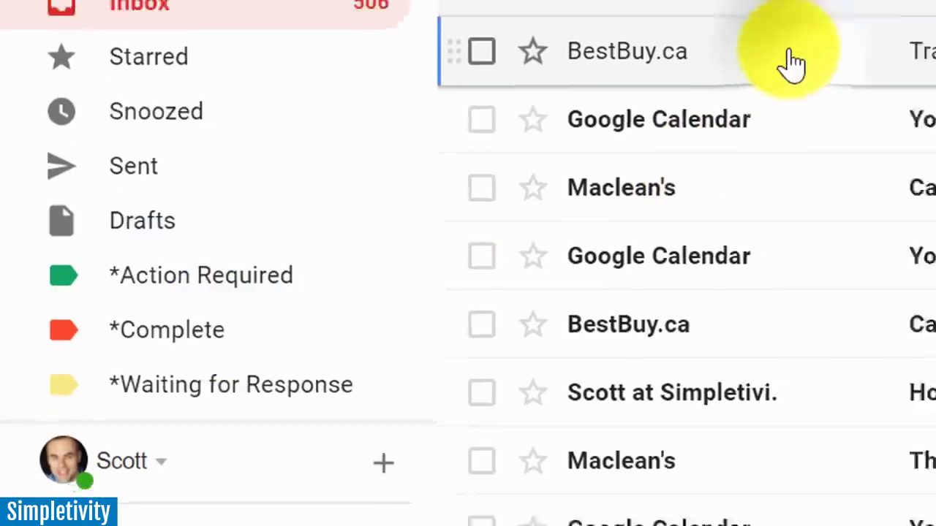
{"action": "left_click", "coordinate": [419, 177]}
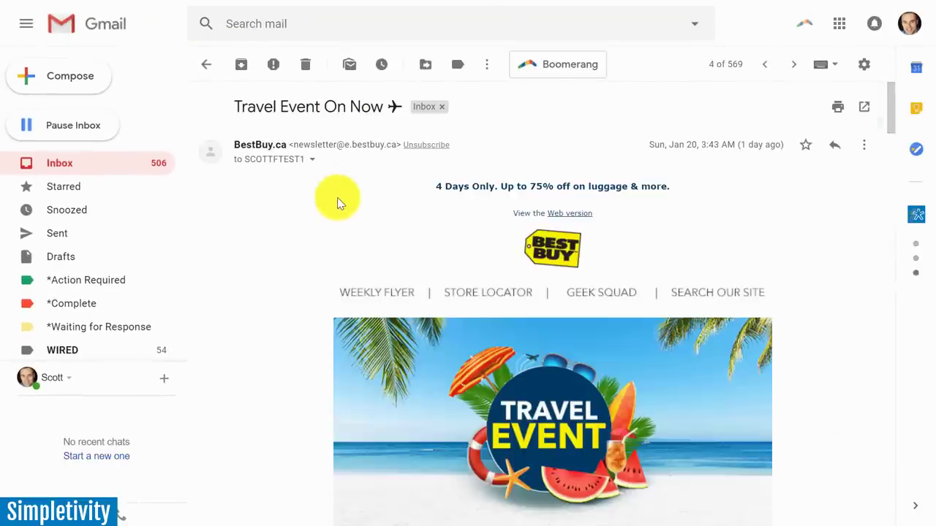
Step: Browse the email's label list and close it without applying any label
{"action": "left_click", "coordinate": [457, 67]}
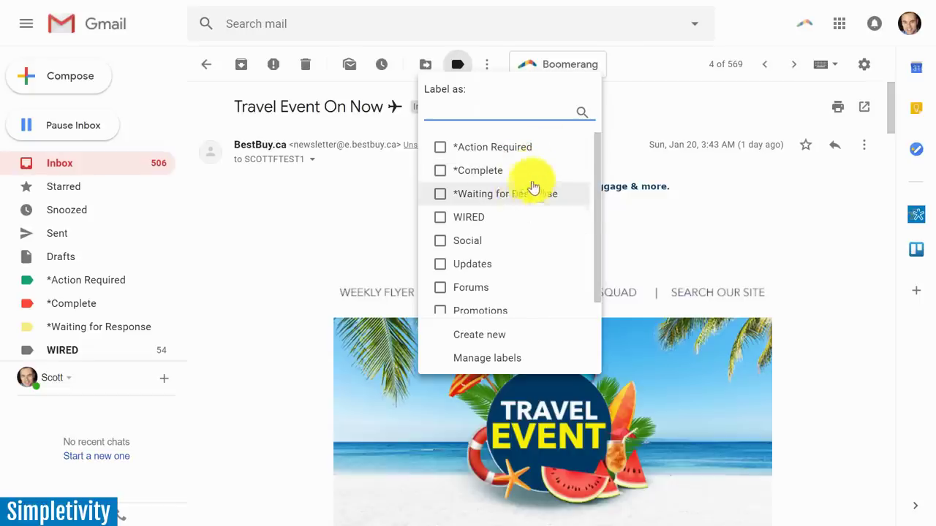
{"action": "scroll", "coordinate": [500, 234], "scroll_direction": "down", "scroll_amount": 1}
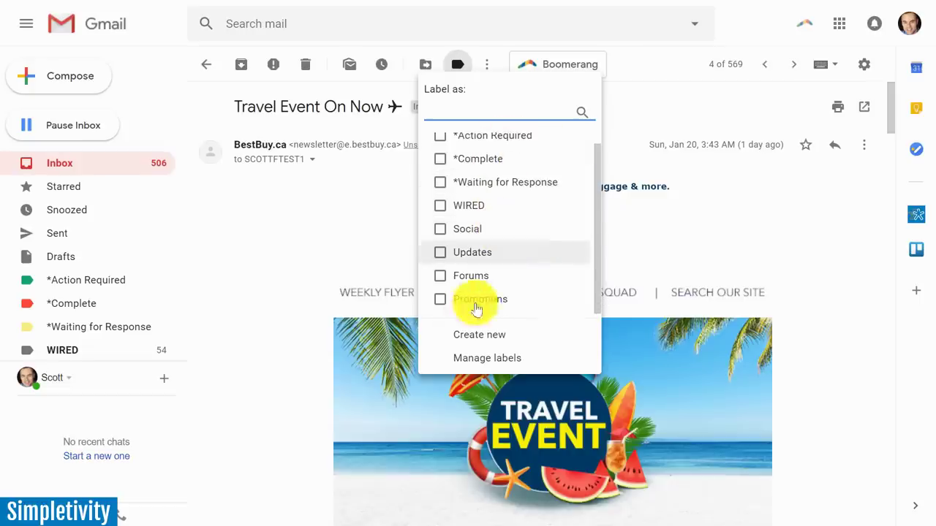
{"action": "scroll", "coordinate": [524, 230], "scroll_direction": "up", "scroll_amount": 1}
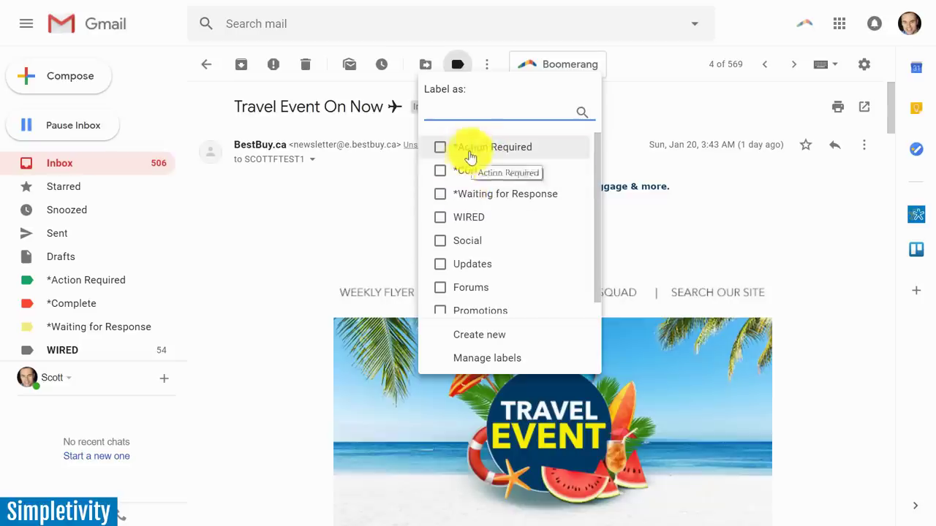
{"action": "left_click", "coordinate": [265, 274]}
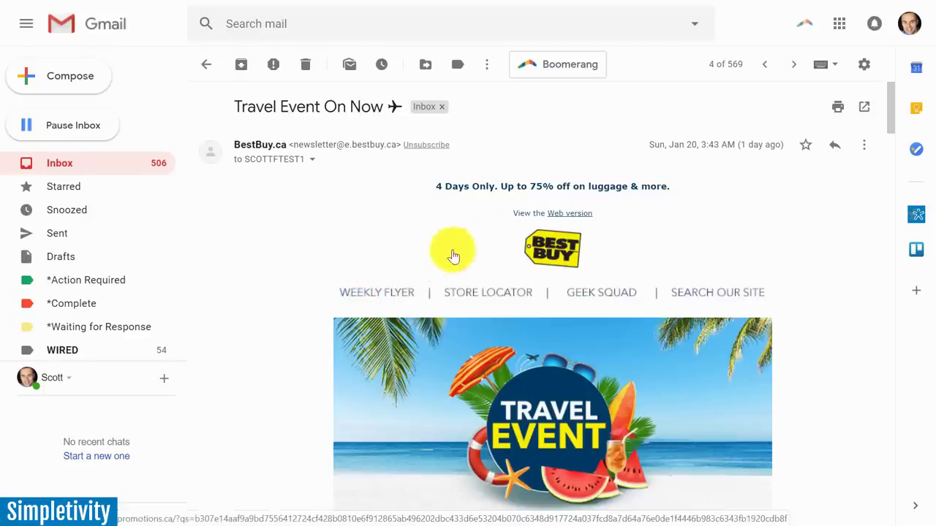
Step: Apply the green *Action Required label to the Travel Event On Now email, then return to the inbox
{"action": "scroll", "coordinate": [444, 328], "scroll_direction": "down", "scroll_amount": 5}
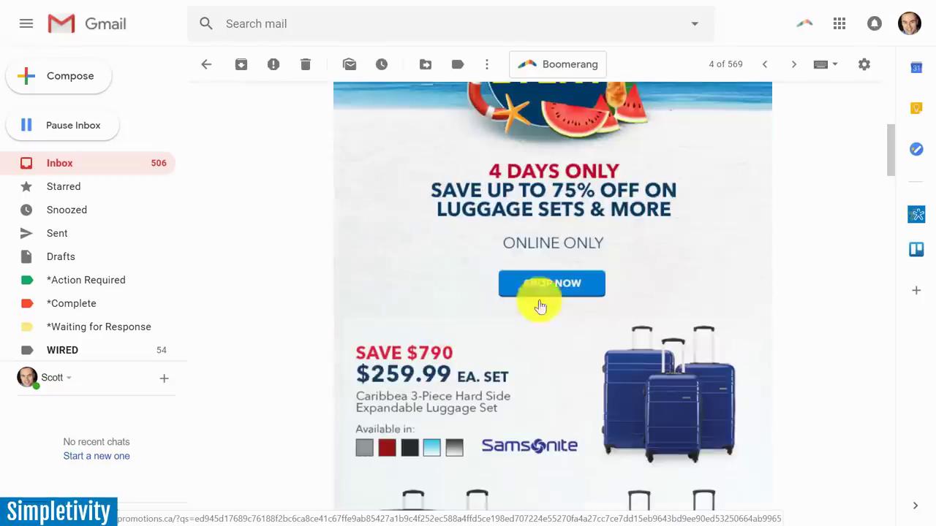
{"action": "scroll", "coordinate": [568, 286], "scroll_direction": "up", "scroll_amount": 5}
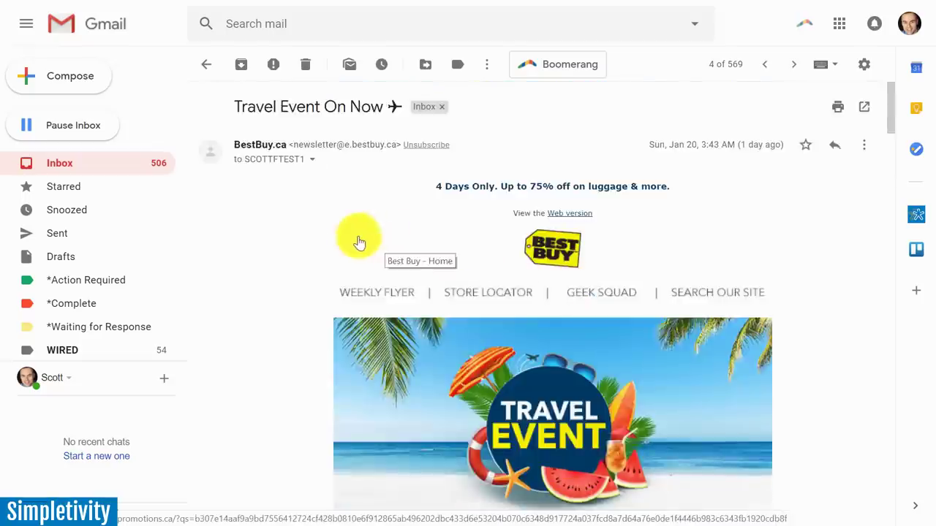
{"action": "left_click", "coordinate": [457, 65]}
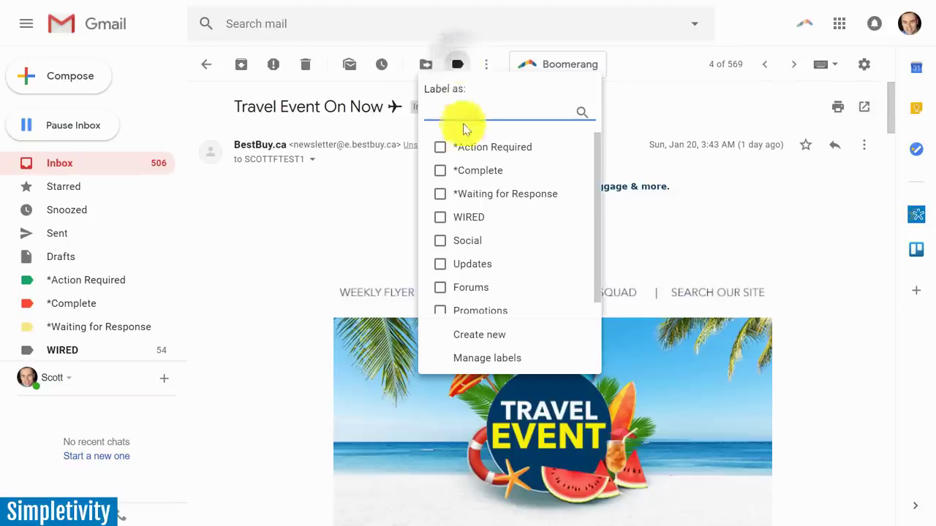
{"action": "left_click", "coordinate": [440, 147]}
{"action": "left_click", "coordinate": [468, 334]}
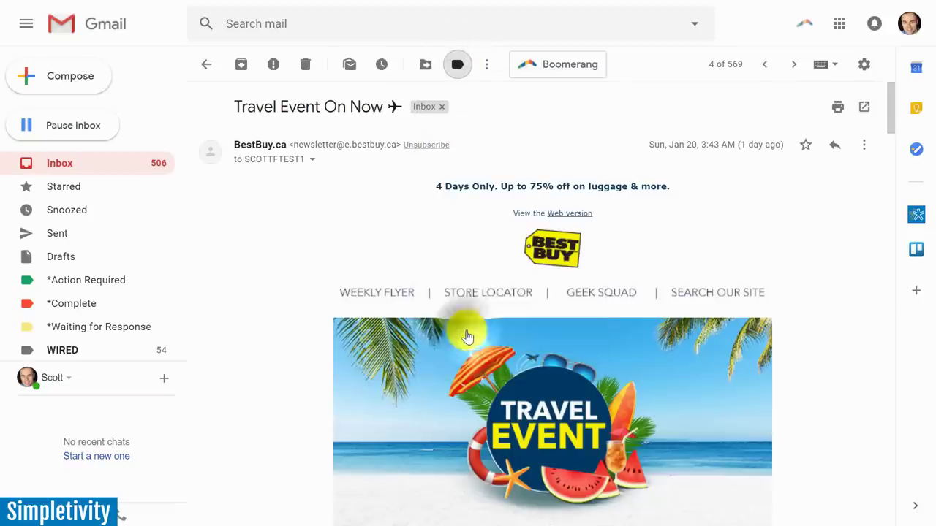
{"action": "left_click", "coordinate": [85, 176]}
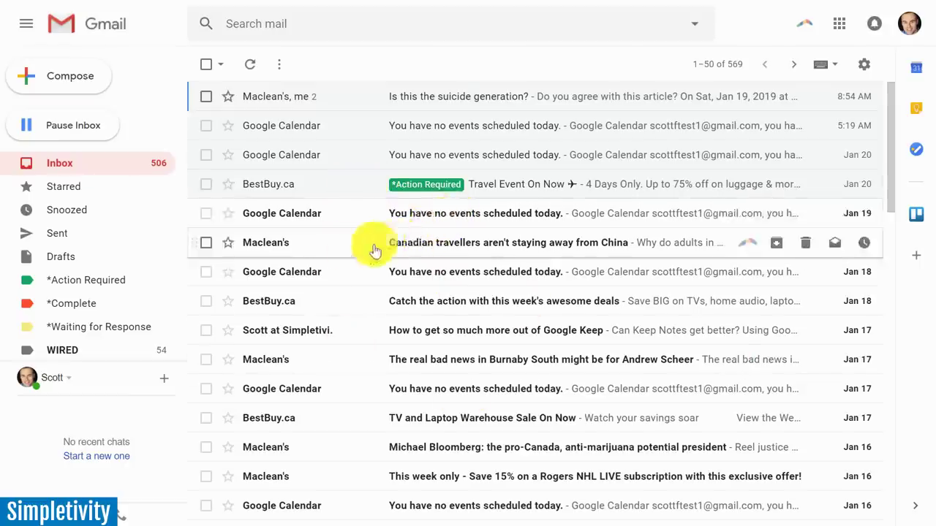
Step: Label the Canadian travellers, Google Keep and TV and Laptop Warehouse Sale emails *Action Required together
{"action": "left_click", "coordinate": [206, 244]}
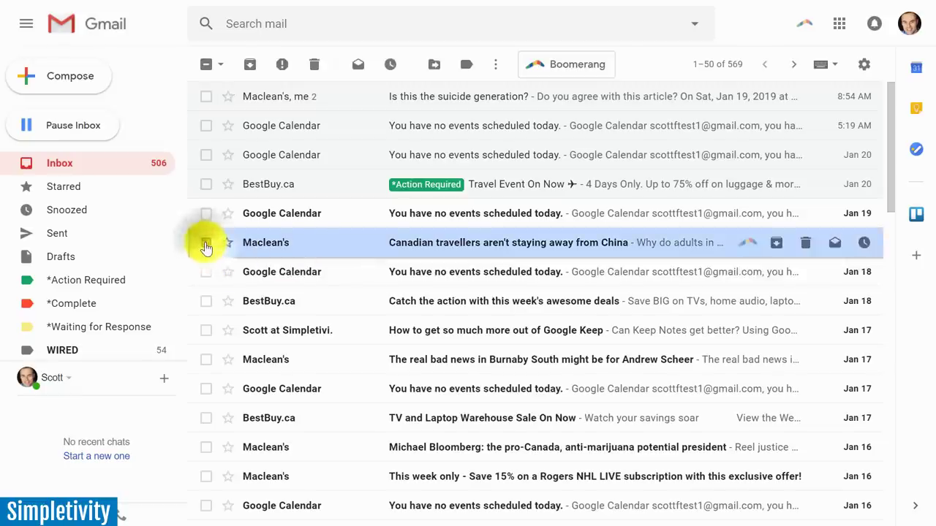
{"action": "left_click", "coordinate": [206, 331]}
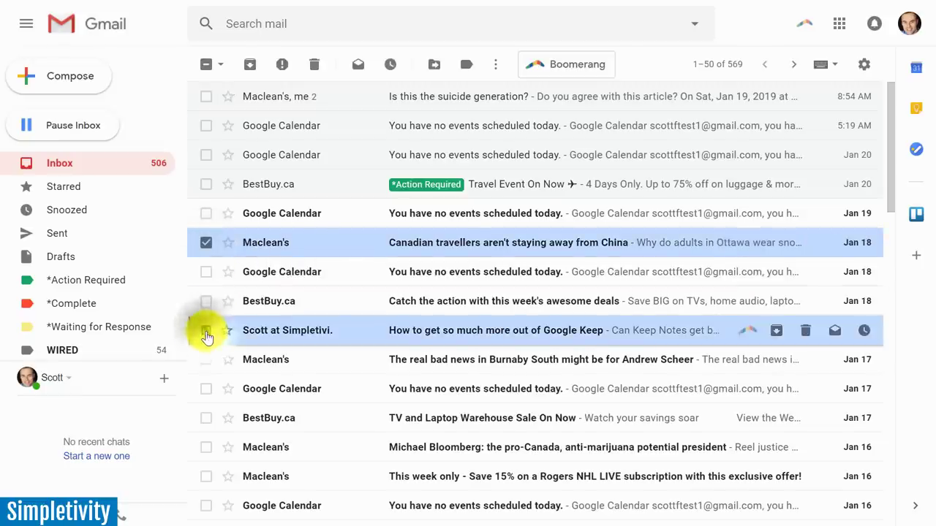
{"action": "left_click", "coordinate": [207, 420]}
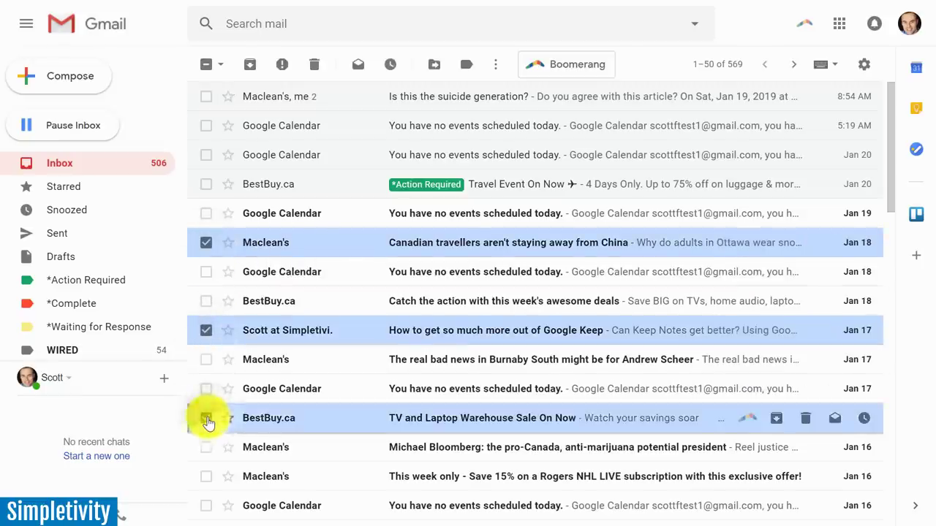
{"action": "left_click", "coordinate": [466, 64]}
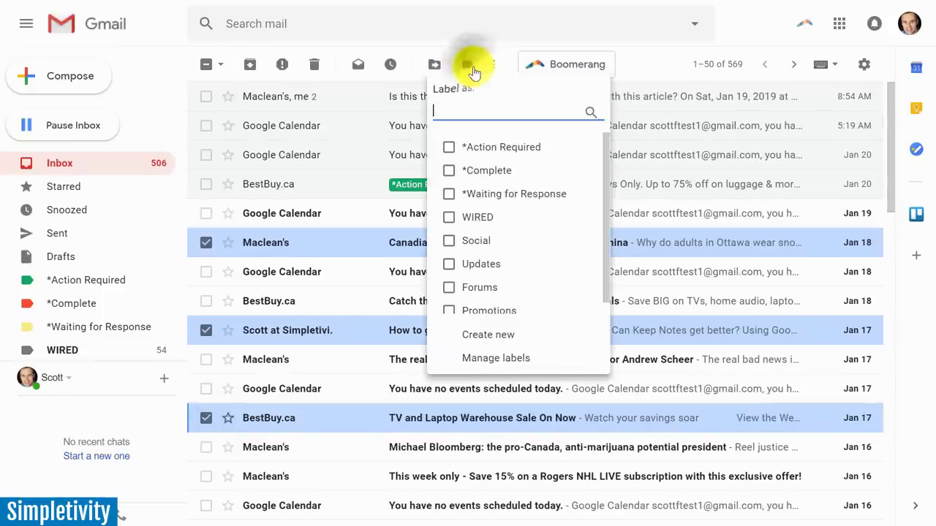
{"action": "left_click", "coordinate": [448, 147]}
{"action": "left_click", "coordinate": [485, 337]}
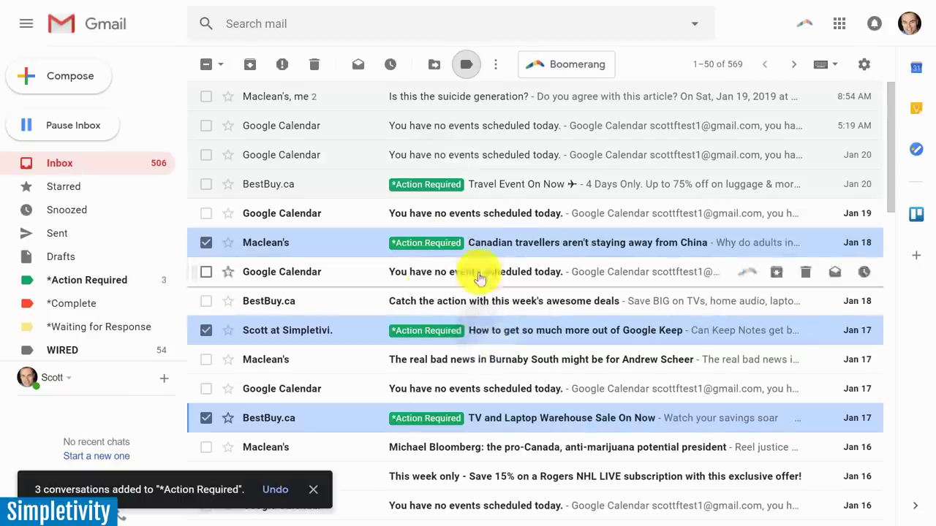
{"action": "left_click", "coordinate": [205, 65]}
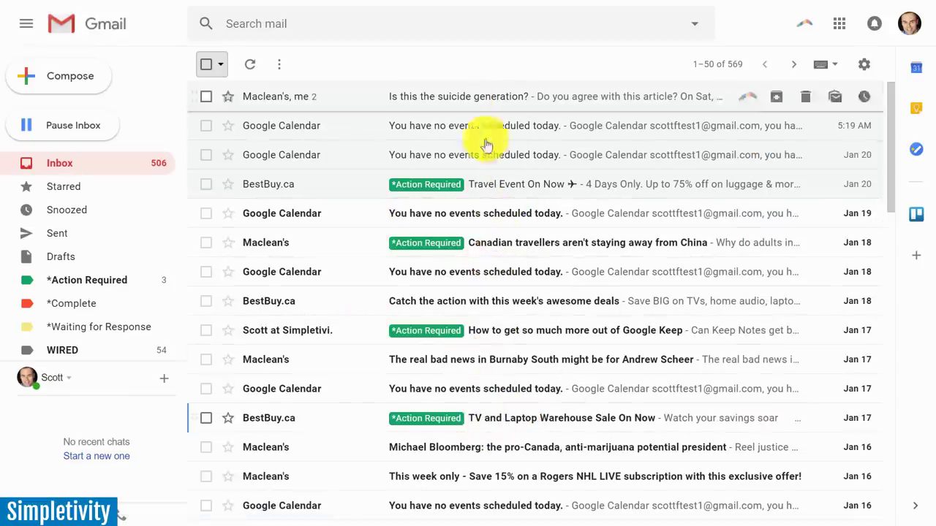
{"action": "scroll", "coordinate": [547, 307], "scroll_direction": "down", "scroll_amount": 10}
{"action": "scroll", "coordinate": [549, 309], "scroll_direction": "up", "scroll_amount": 10}
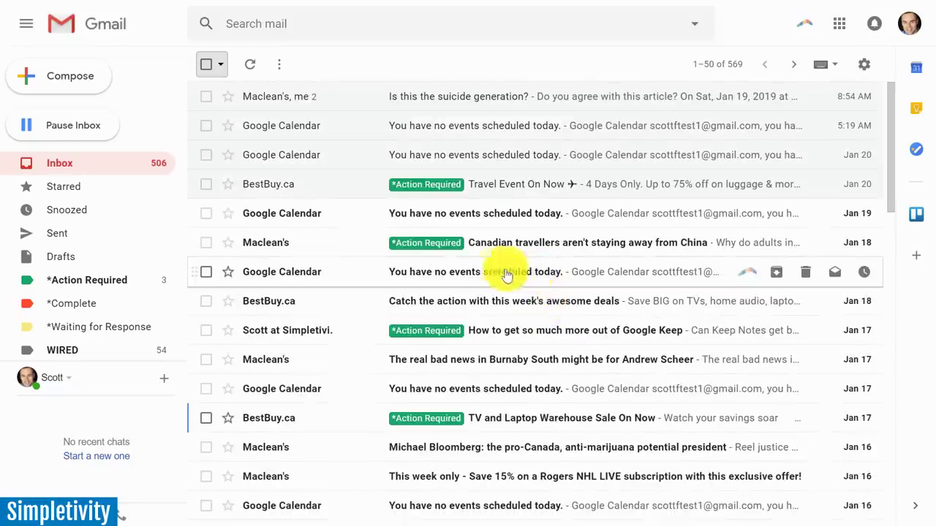
{"action": "left_click", "coordinate": [93, 285]}
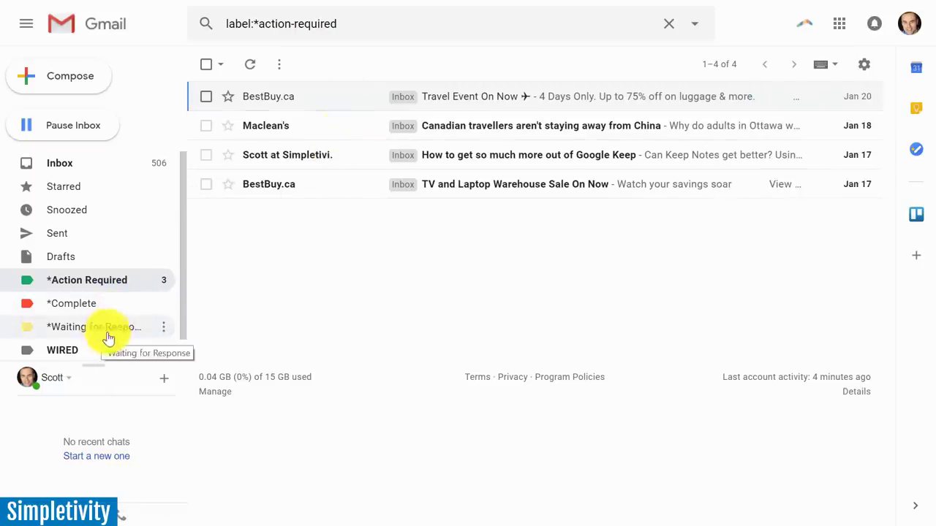
Step: Open the Maclean's 'Is this the suicide generation?' thread and look over its label list
{"action": "left_click", "coordinate": [65, 167]}
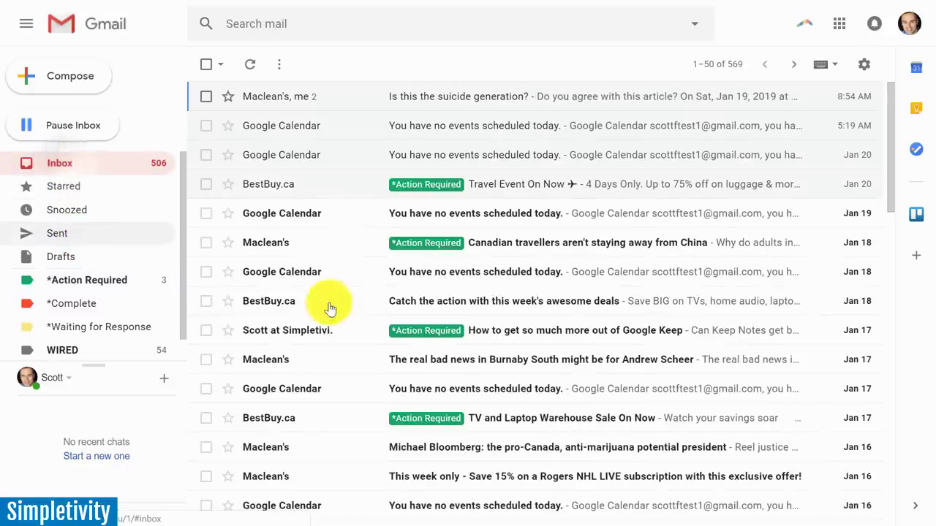
{"action": "left_click", "coordinate": [347, 104]}
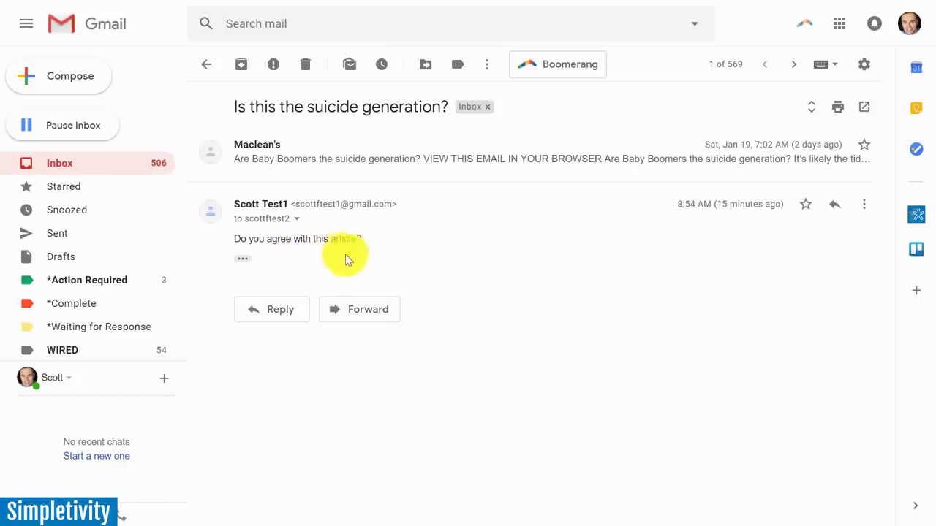
{"action": "left_click", "coordinate": [207, 67]}
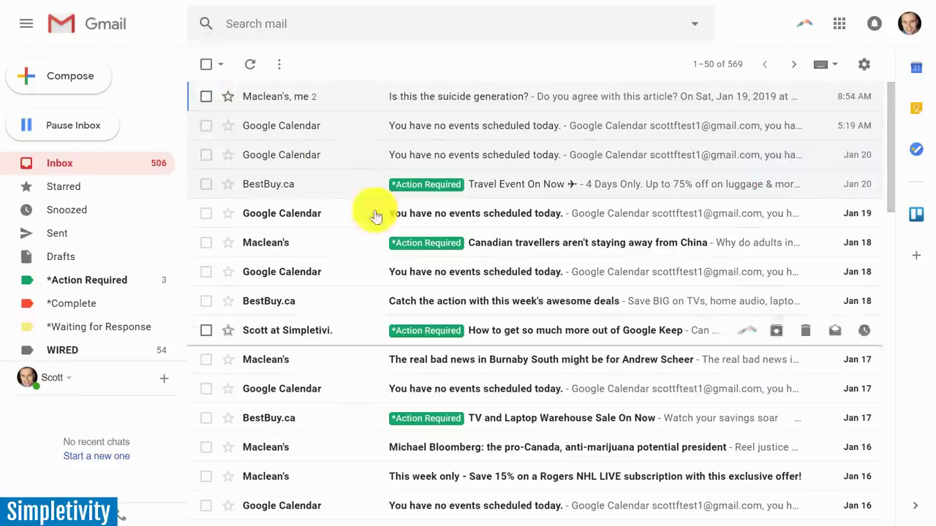
{"action": "left_click", "coordinate": [352, 101]}
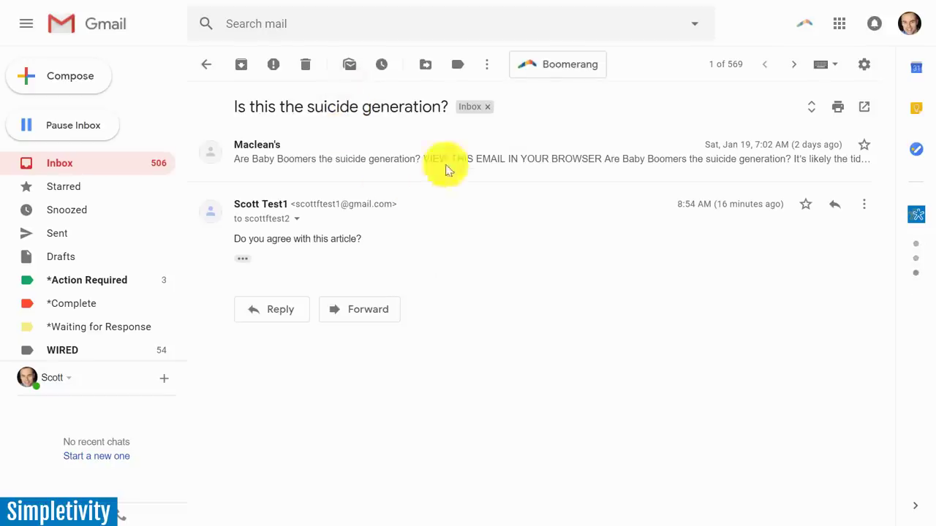
{"action": "left_click", "coordinate": [459, 66]}
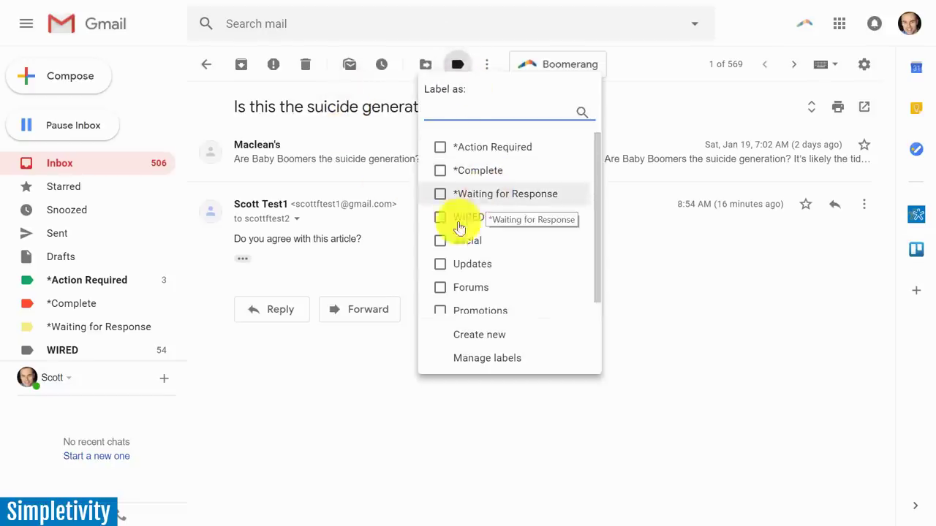
{"action": "left_click", "coordinate": [353, 400]}
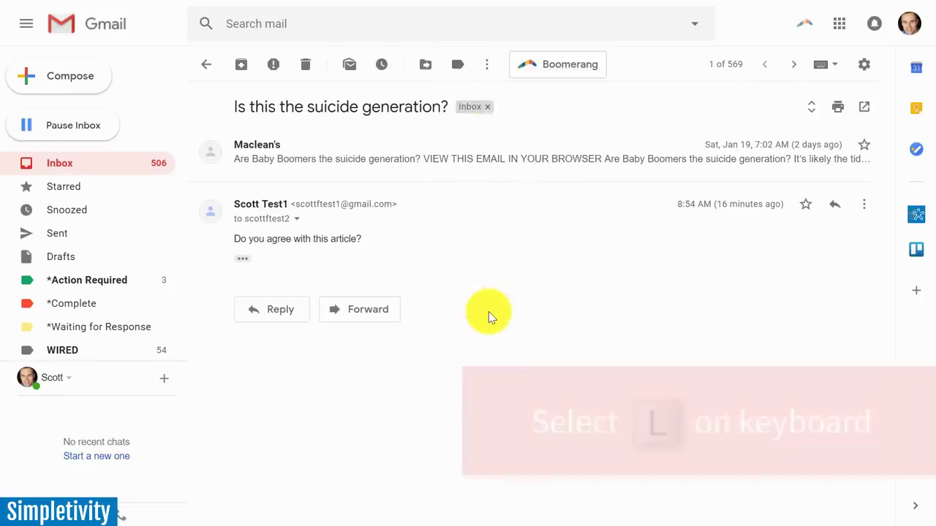
Step: Tag the thread *Waiting for Response using the L shortcut and return to the inbox
{"action": "key", "text": "l"}
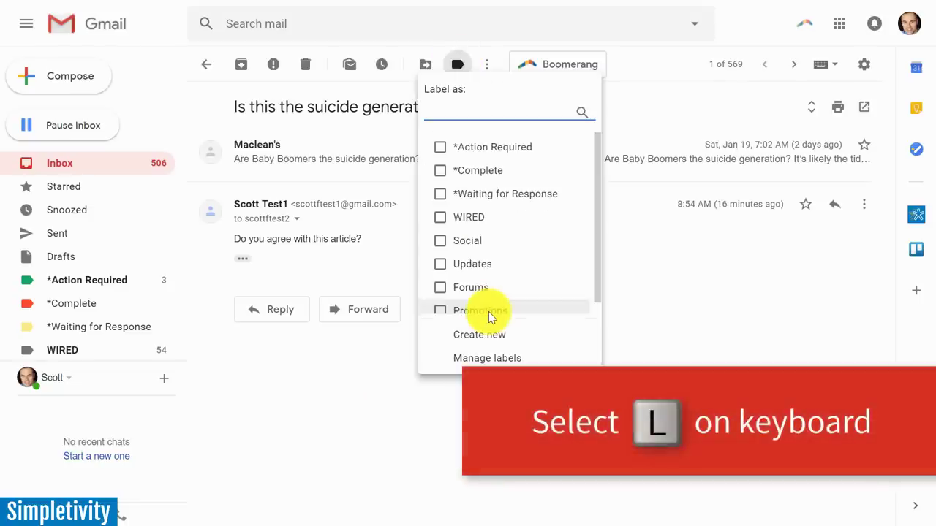
{"action": "left_click", "coordinate": [484, 193]}
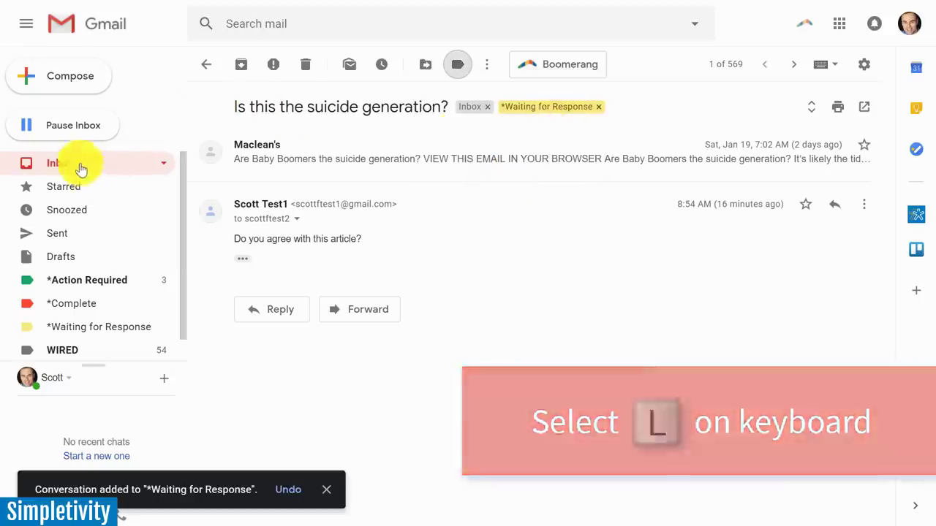
{"action": "left_click", "coordinate": [79, 165]}
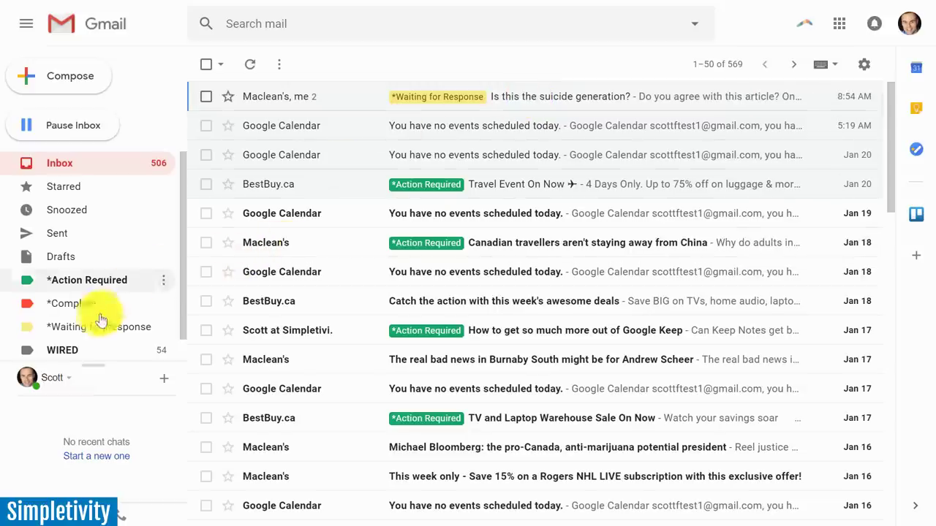
{"action": "left_click", "coordinate": [72, 328]}
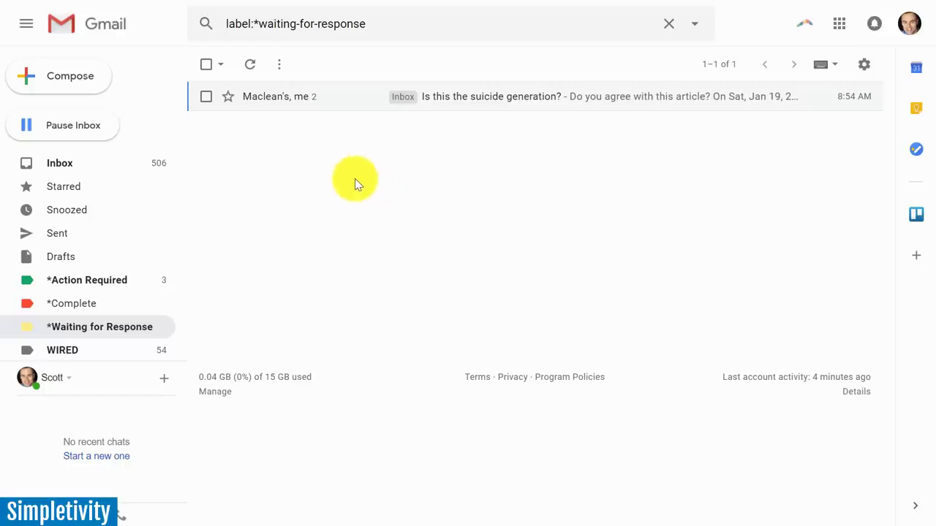
{"action": "left_click", "coordinate": [93, 169]}
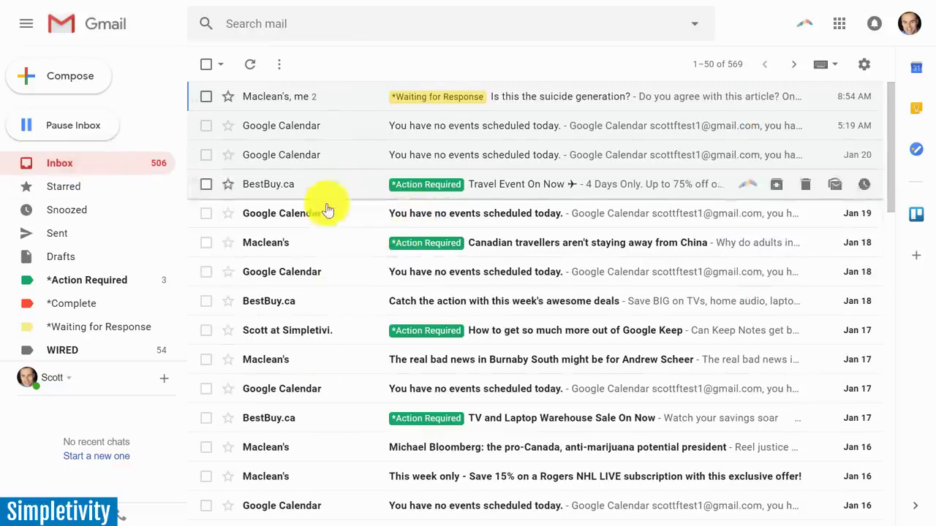
Step: Tag the 5:19 AM and Jan 18 Google Calendar emails and Maclean's Burnaby South email *Waiting for Response
{"action": "left_click", "coordinate": [206, 127]}
{"action": "left_click", "coordinate": [206, 274]}
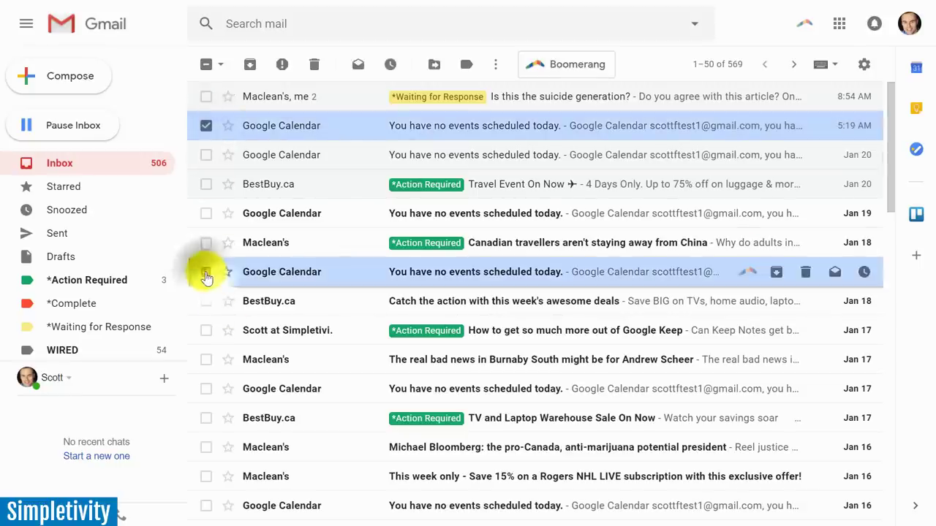
{"action": "left_click", "coordinate": [206, 359]}
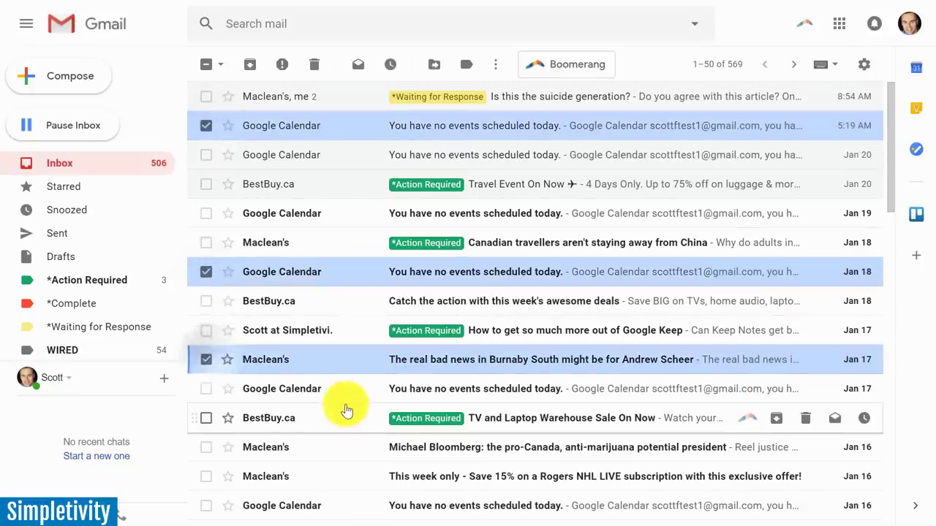
{"action": "key", "text": "l"}
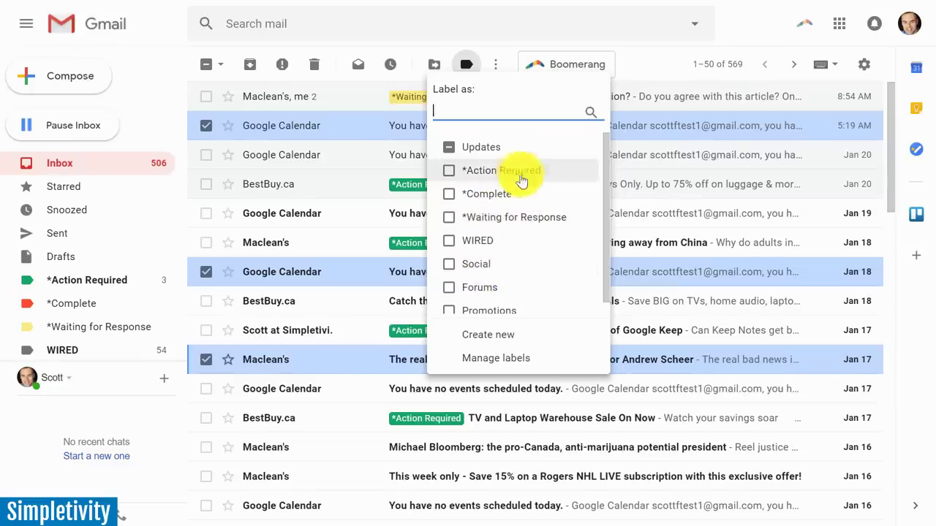
{"action": "left_click", "coordinate": [484, 216]}
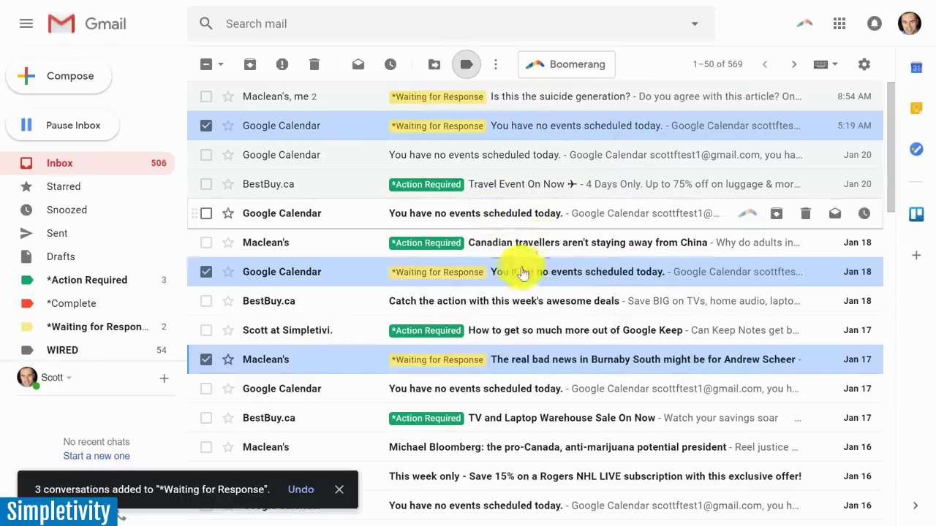
{"action": "left_click", "coordinate": [206, 66]}
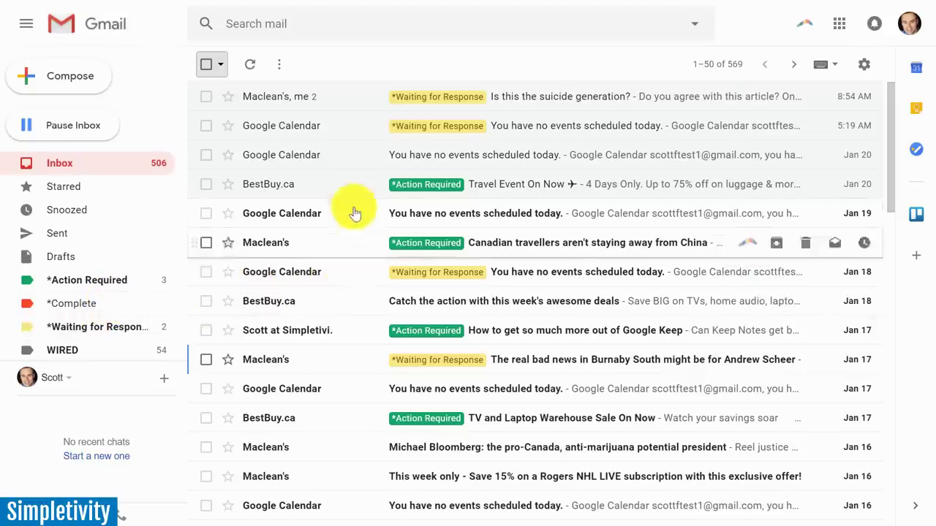
Step: Swap the BestBuy Travel Event email's *Action Required label for *Complete and go back to the inbox
{"action": "left_click", "coordinate": [332, 189]}
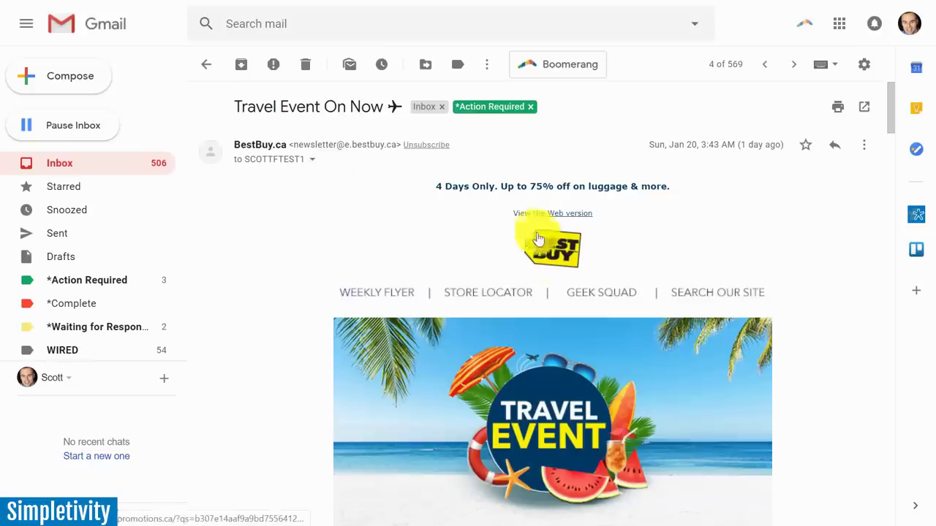
{"action": "left_click", "coordinate": [458, 66]}
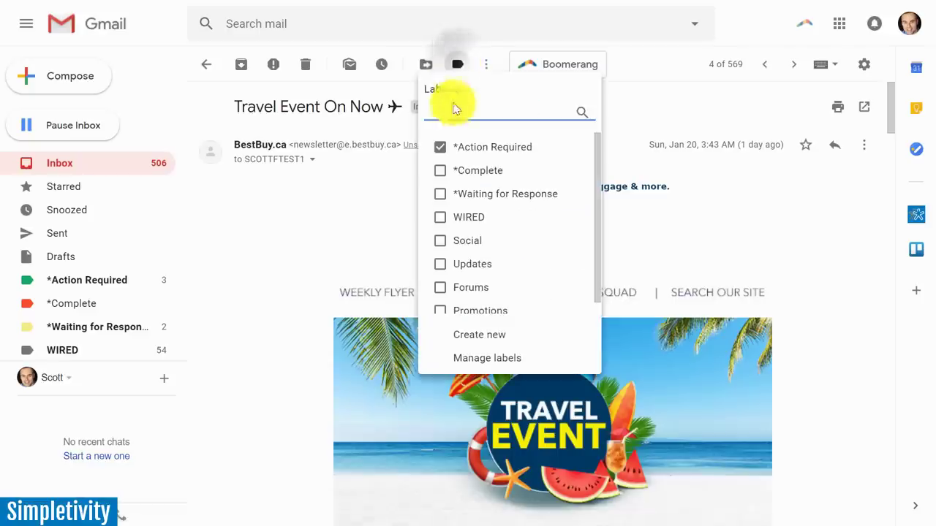
{"action": "left_click", "coordinate": [440, 152]}
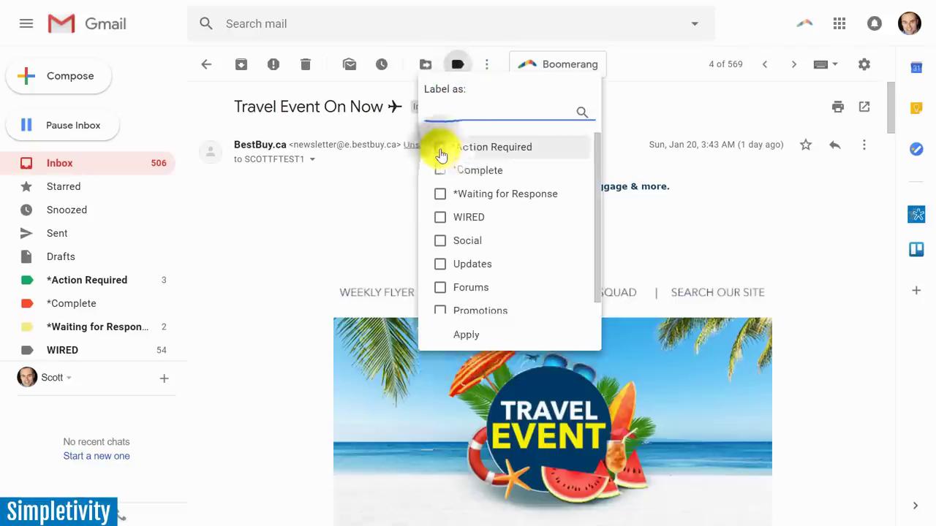
{"action": "left_click", "coordinate": [441, 174]}
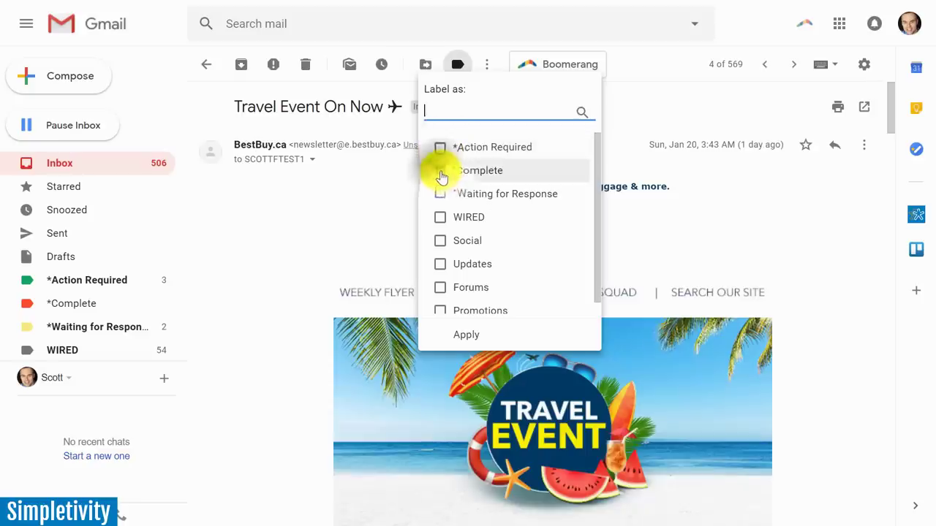
{"action": "left_click", "coordinate": [450, 336]}
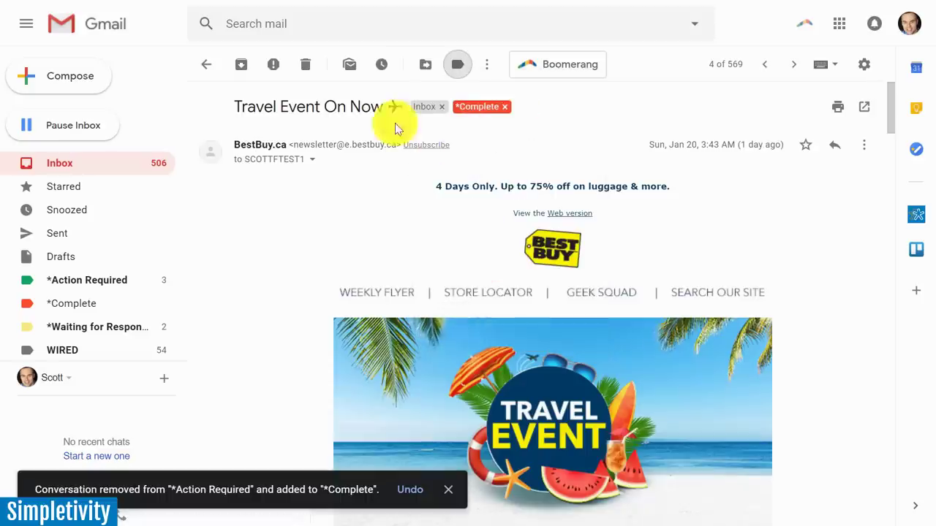
{"action": "left_click", "coordinate": [206, 66]}
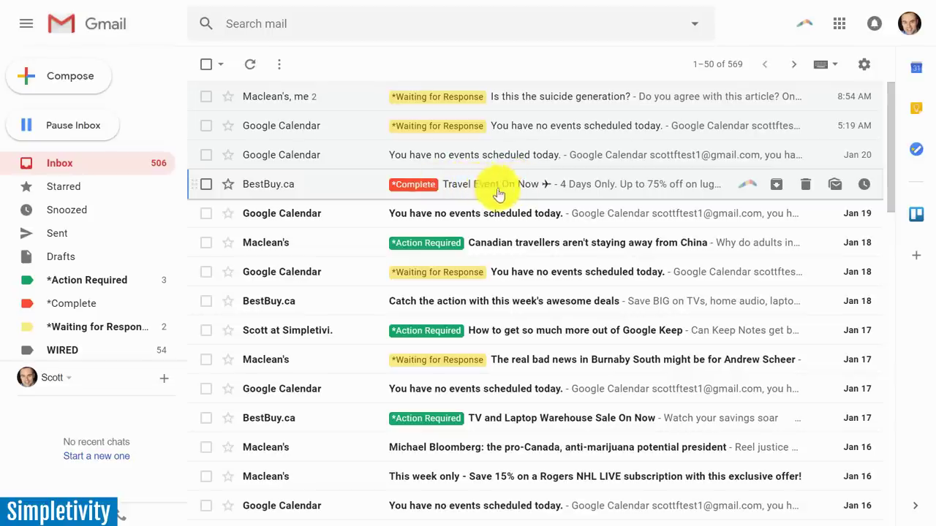
Step: Check the BestBuy Travel Event email, return to the inbox and scan the labelled list
{"action": "left_click", "coordinate": [346, 188]}
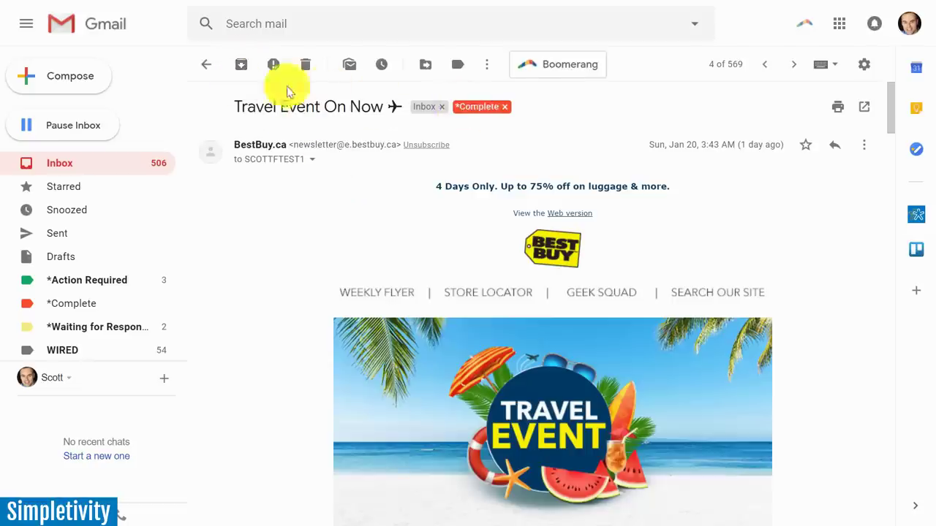
{"action": "left_click", "coordinate": [206, 64]}
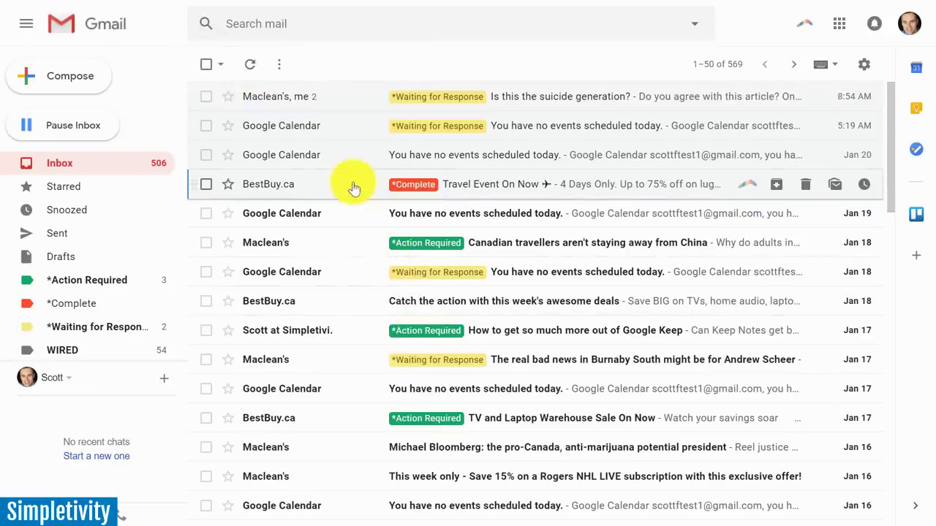
{"action": "scroll", "coordinate": [331, 261], "scroll_direction": "down", "scroll_amount": 7}
{"action": "scroll", "coordinate": [333, 261], "scroll_direction": "up", "scroll_amount": 7}
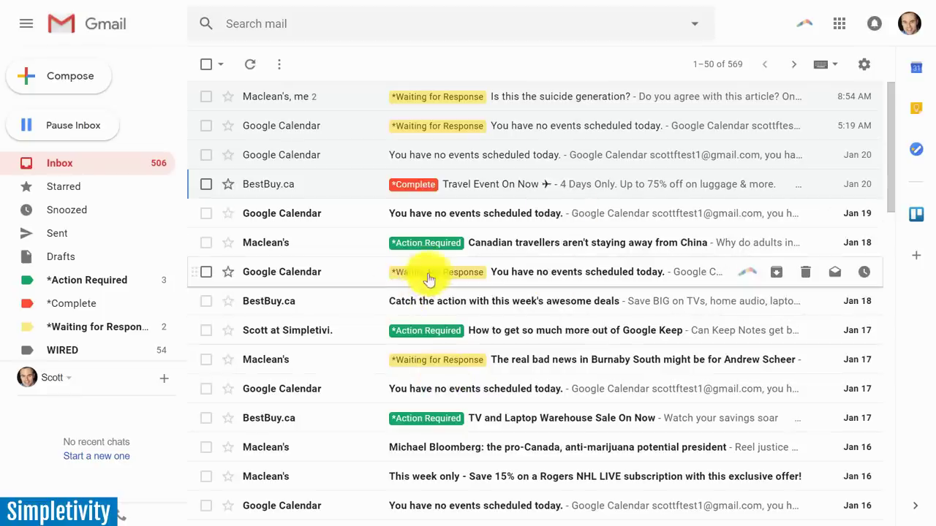
Step: Open the Jan 20 Google Calendar email and snooze it until tomorrow at 8:00 AM
{"action": "left_click", "coordinate": [340, 161]}
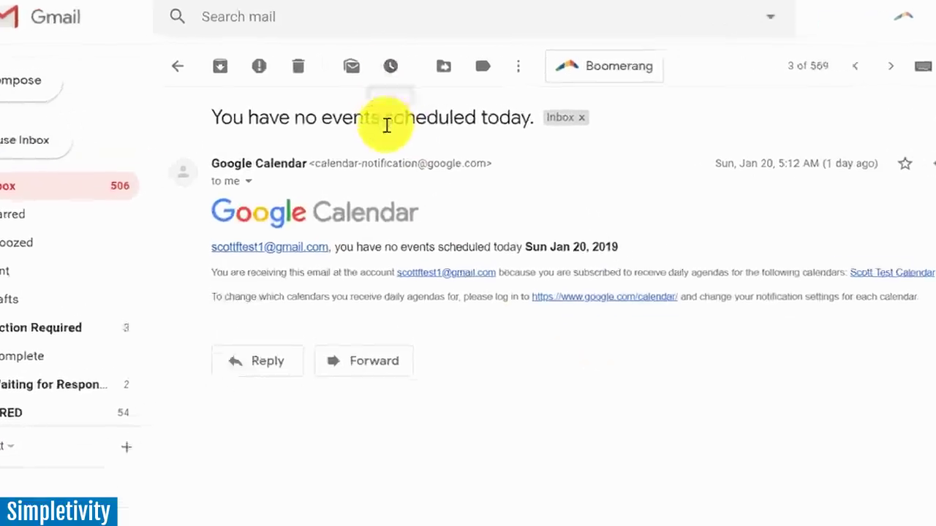
{"action": "left_click", "coordinate": [382, 66]}
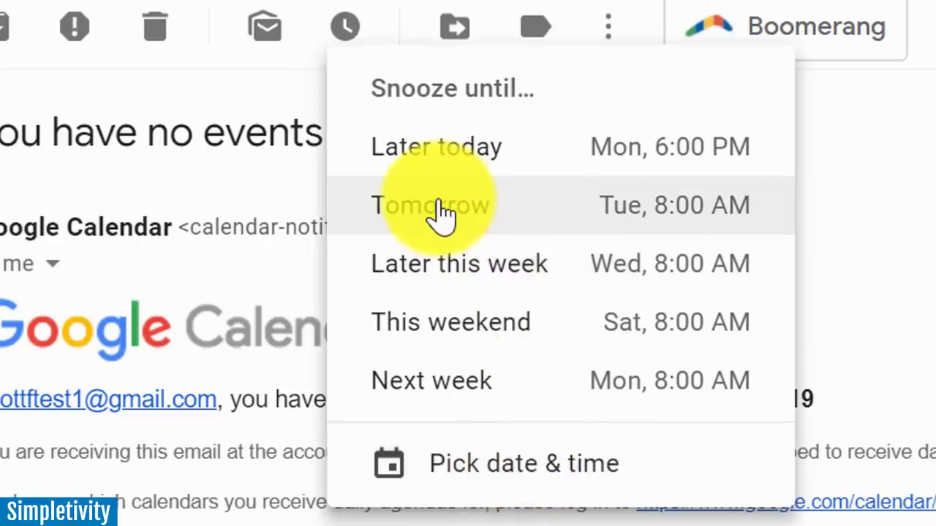
{"action": "left_click", "coordinate": [440, 209]}
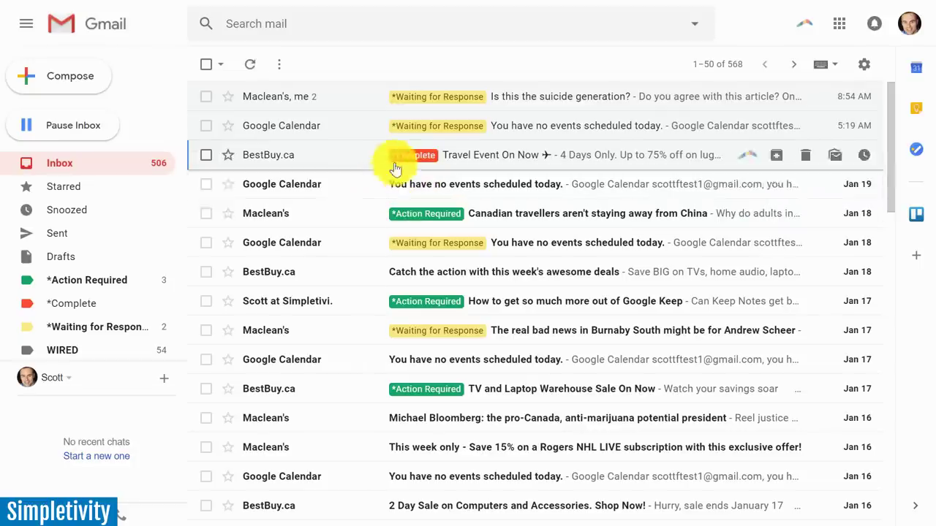
{"action": "left_click", "coordinate": [69, 212]}
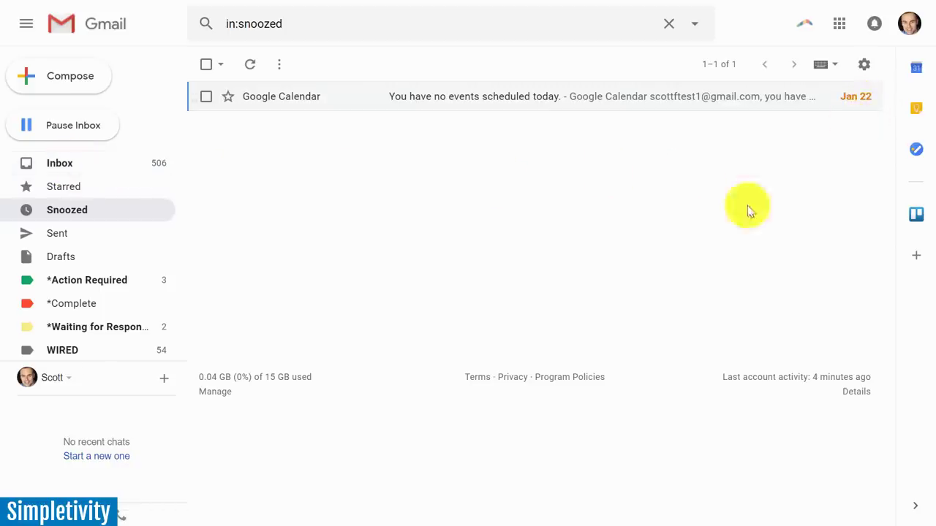
{"action": "left_click", "coordinate": [67, 162]}
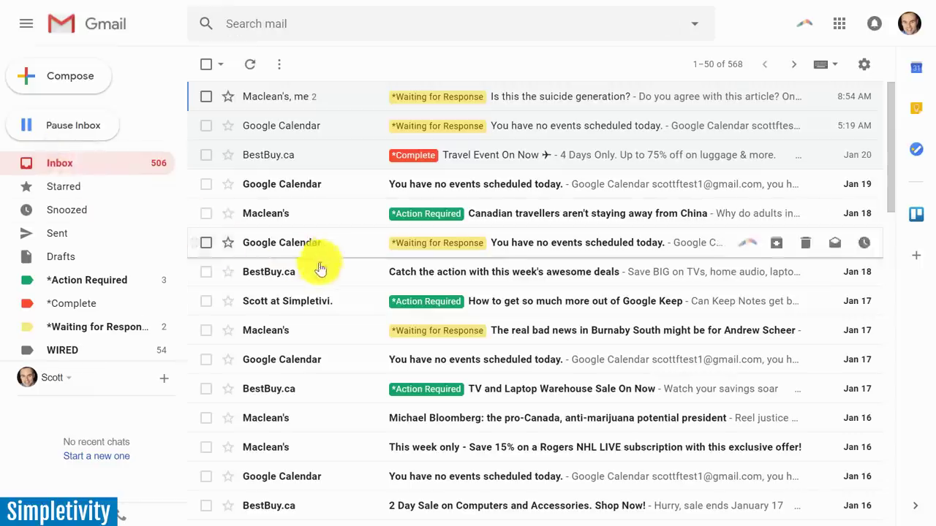